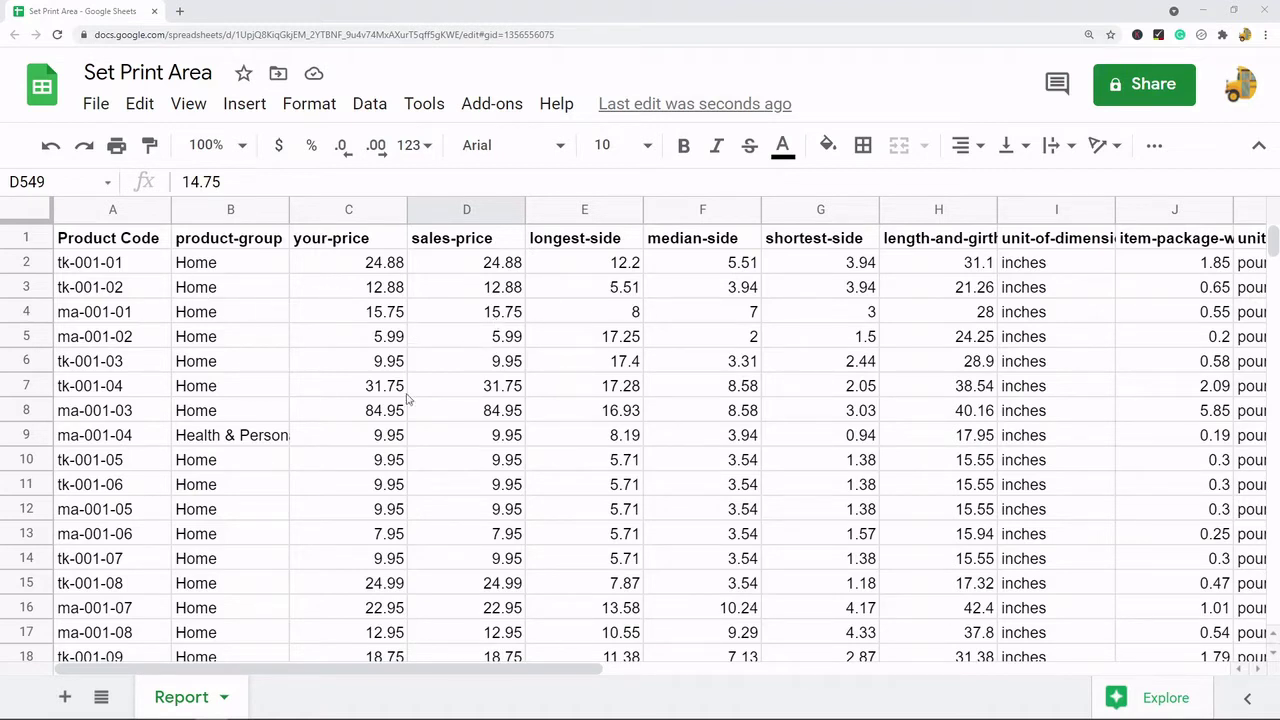
Select the product data block A1:E17, Product Code through longest-side.
{"action": "left_click", "coordinate": [111, 248]}
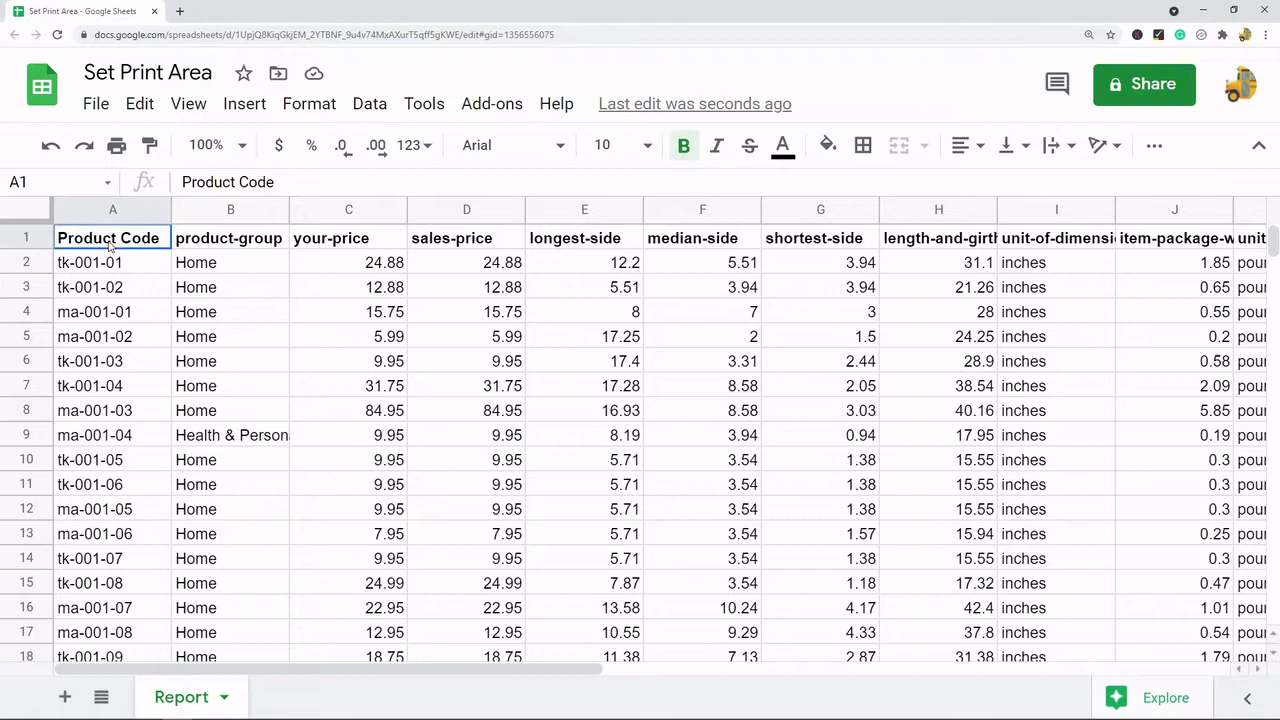
{"action": "mouse_move", "coordinate": [110, 246]}
{"action": "left_mouse_down"}
{"action": "mouse_move", "coordinate": [540, 660]}
{"action": "mouse_move", "coordinate": [548, 613]}
{"action": "mouse_move", "coordinate": [569, 637]}
{"action": "left_mouse_up"}
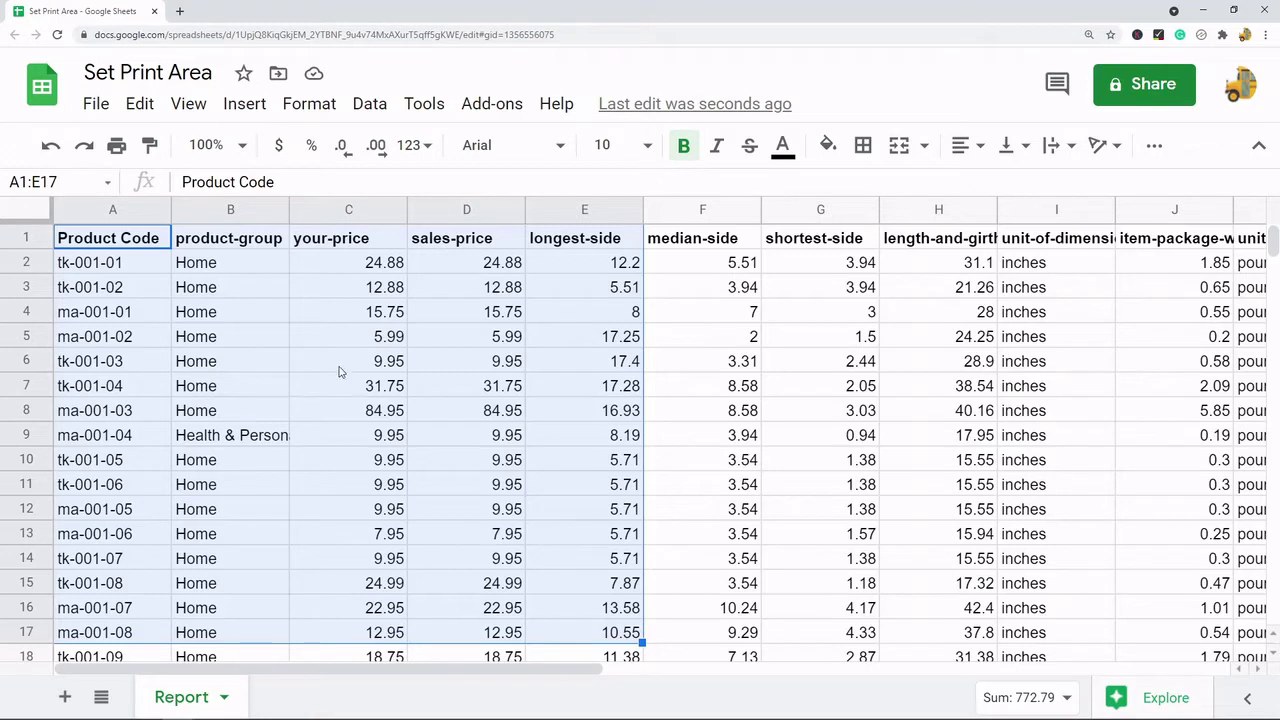
{"action": "left_click", "coordinate": [95, 107]}
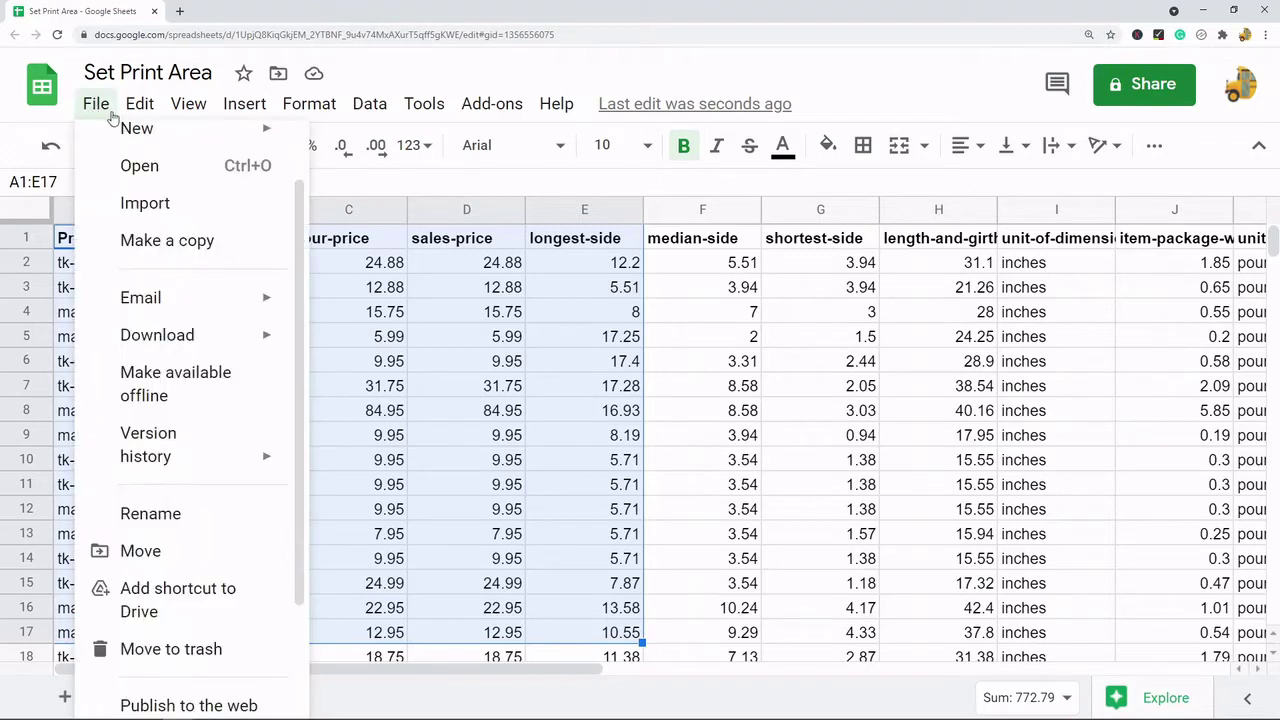
{"action": "scroll", "coordinate": [186, 606], "scroll_direction": "down", "scroll_amount": 2}
{"action": "scroll", "coordinate": [175, 690], "scroll_direction": "down", "scroll_amount": 1}
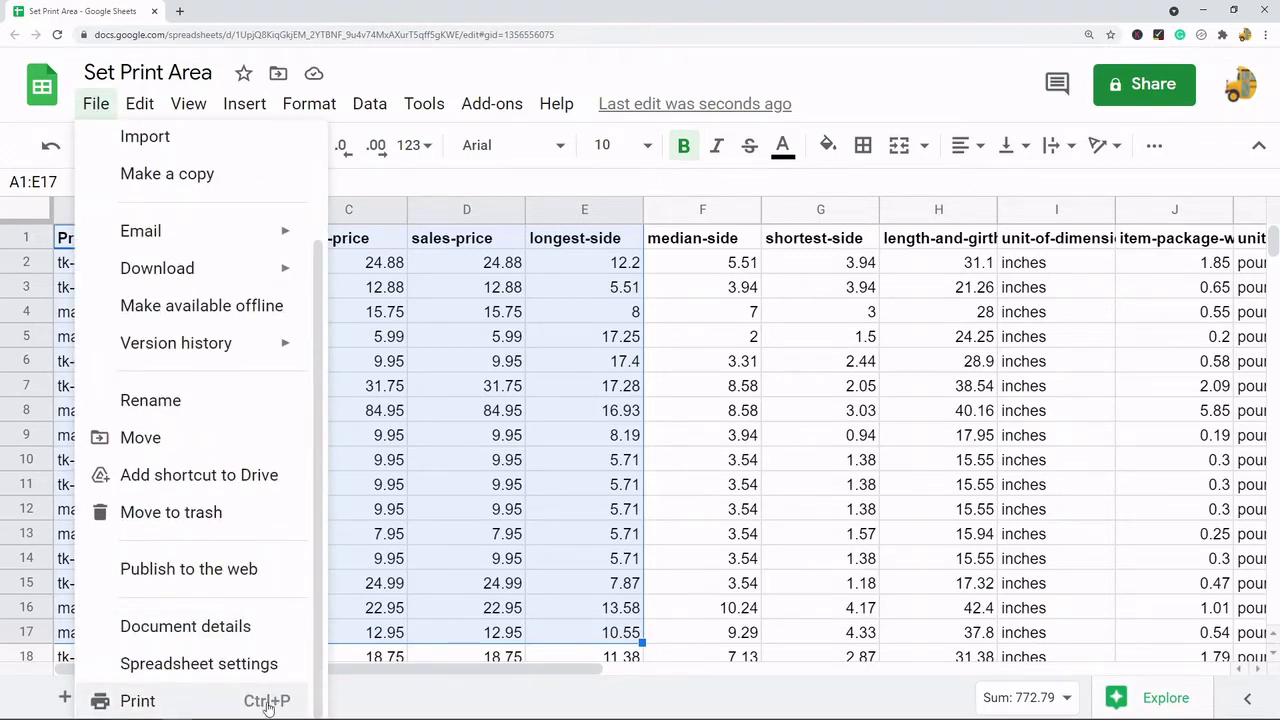
{"action": "left_click", "coordinate": [805, 414]}
{"action": "left_click_drag", "start_coordinate": [98, 240], "coordinate": [575, 632]}
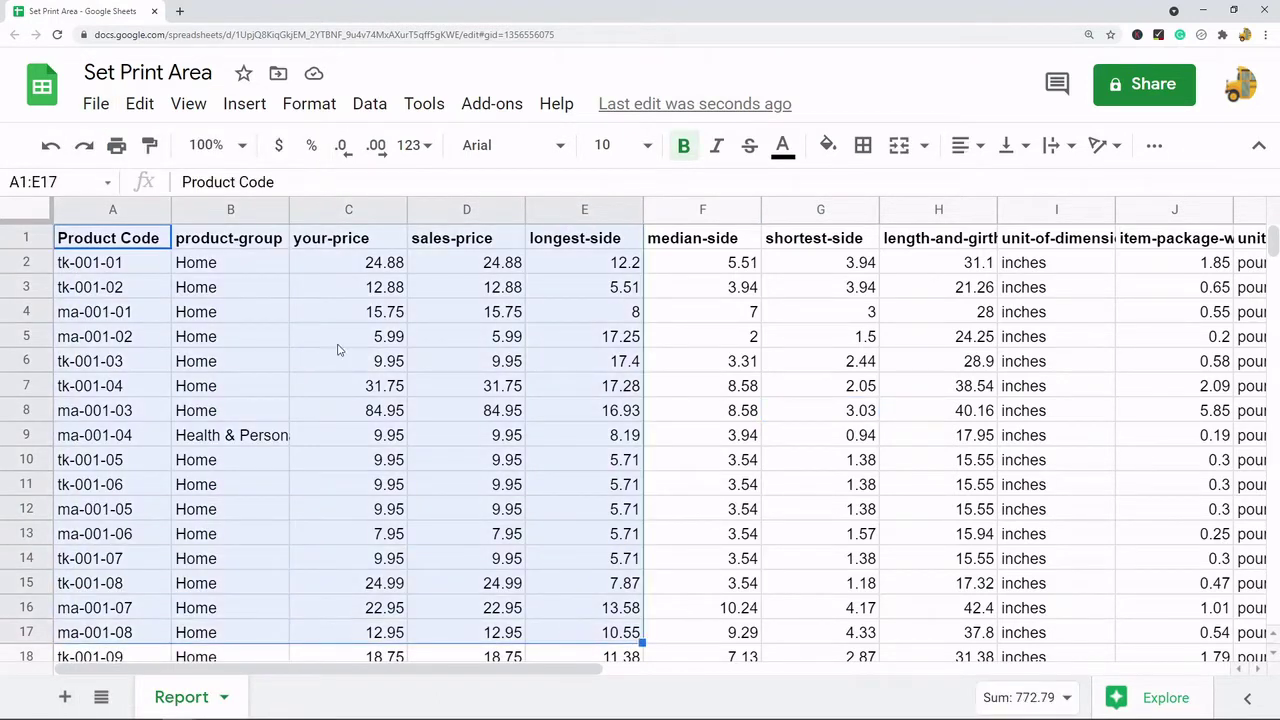
Preview printing only Selected cells (A1:E17), then reopen the Print choice to switch back.
{"action": "left_click", "coordinate": [116, 148]}
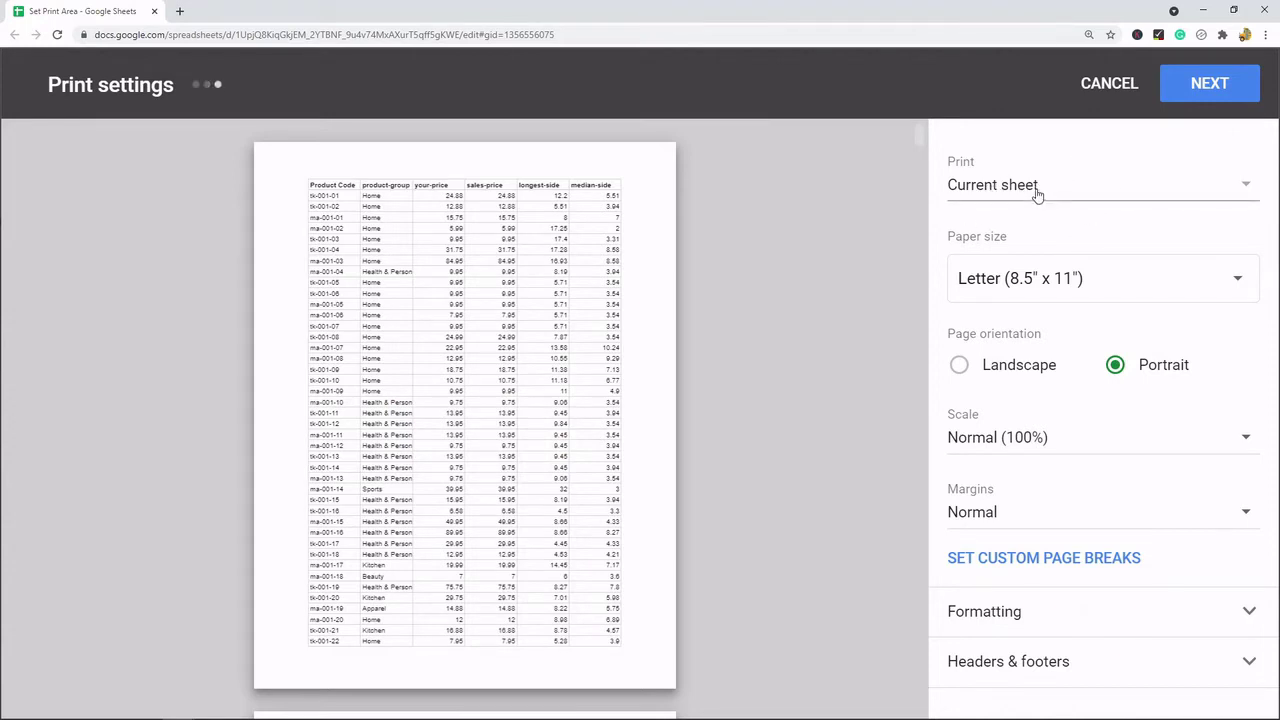
{"action": "left_click", "coordinate": [1037, 193]}
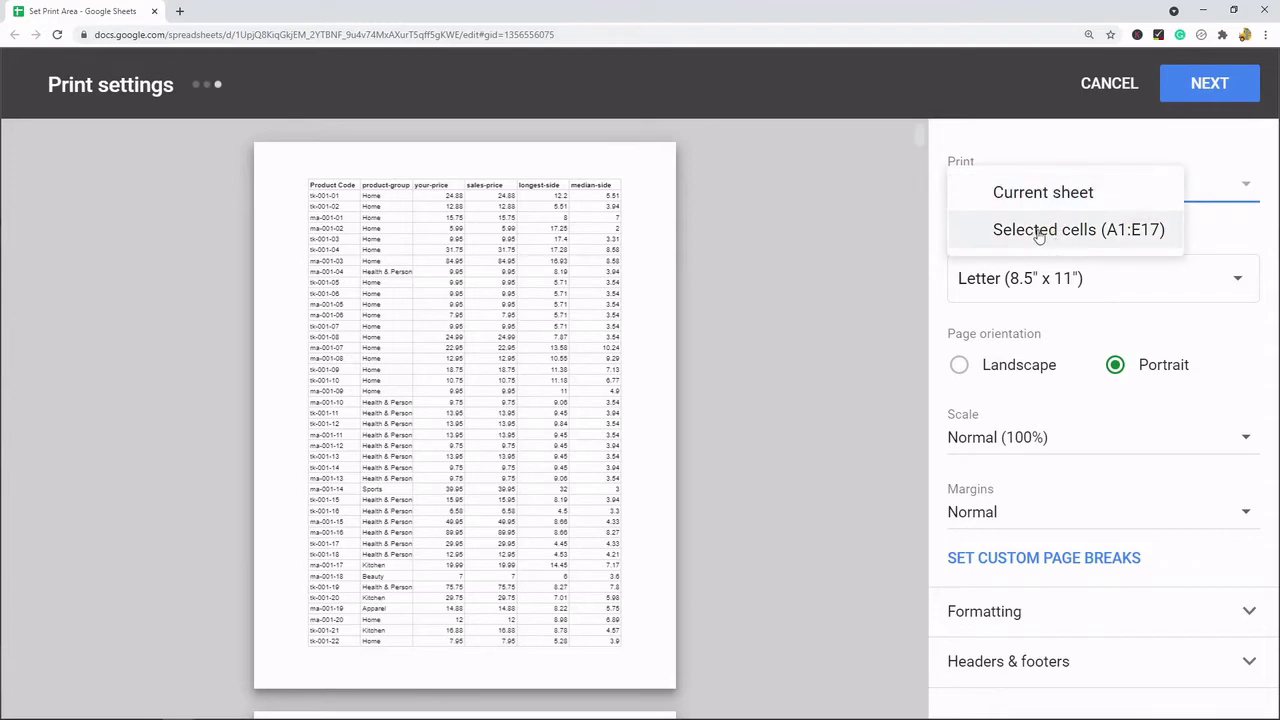
{"action": "left_click", "coordinate": [1037, 233]}
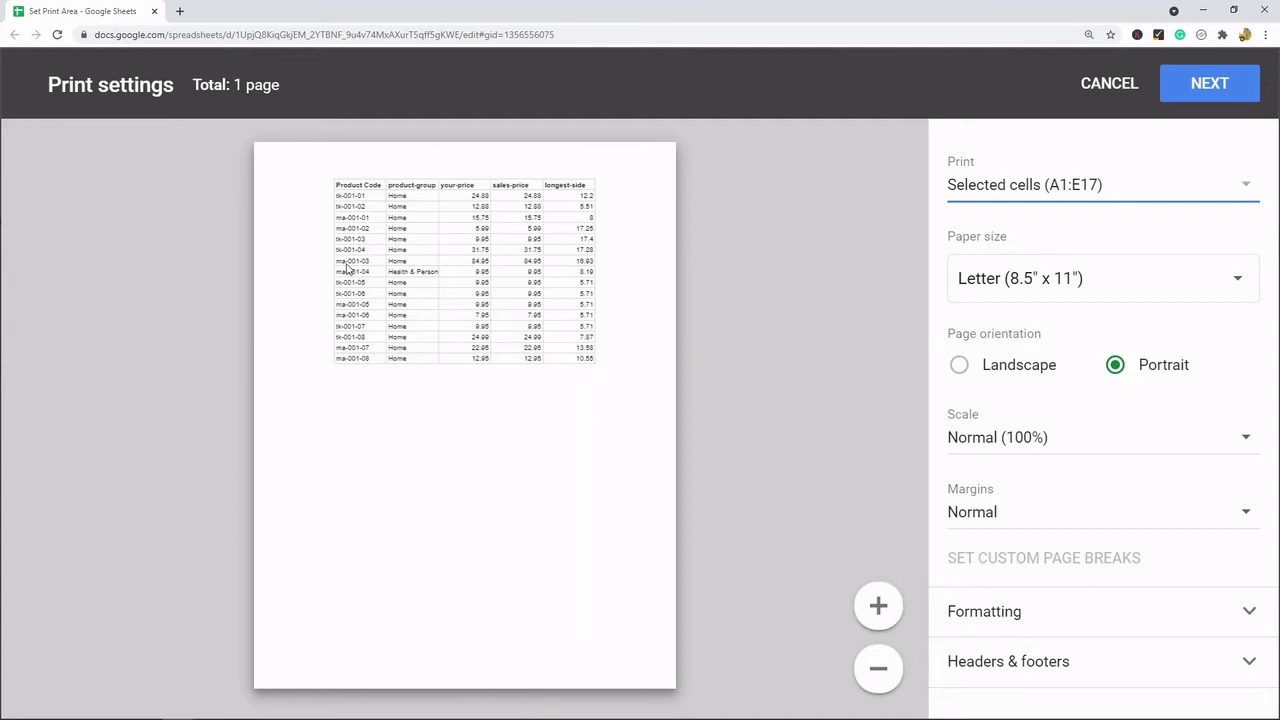
{"action": "left_click", "coordinate": [1092, 192]}
{"action": "left_click", "coordinate": [1010, 155]}
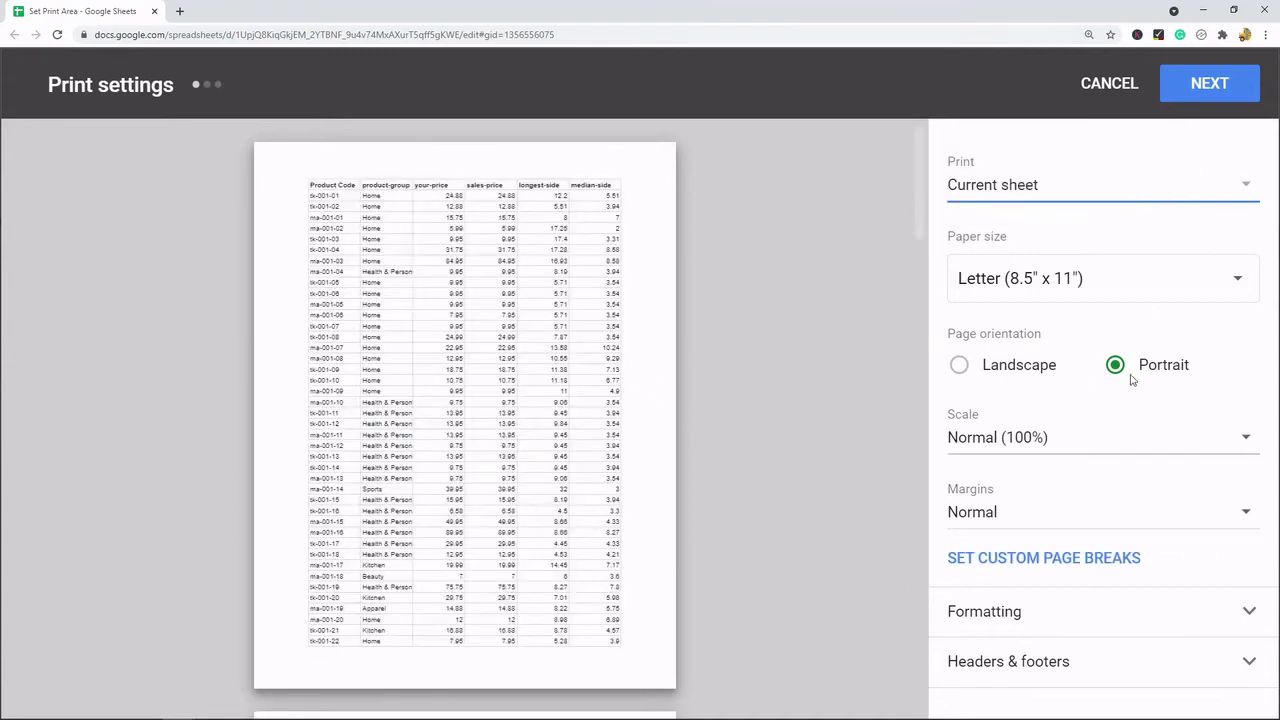
{"action": "left_click", "coordinate": [1001, 366]}
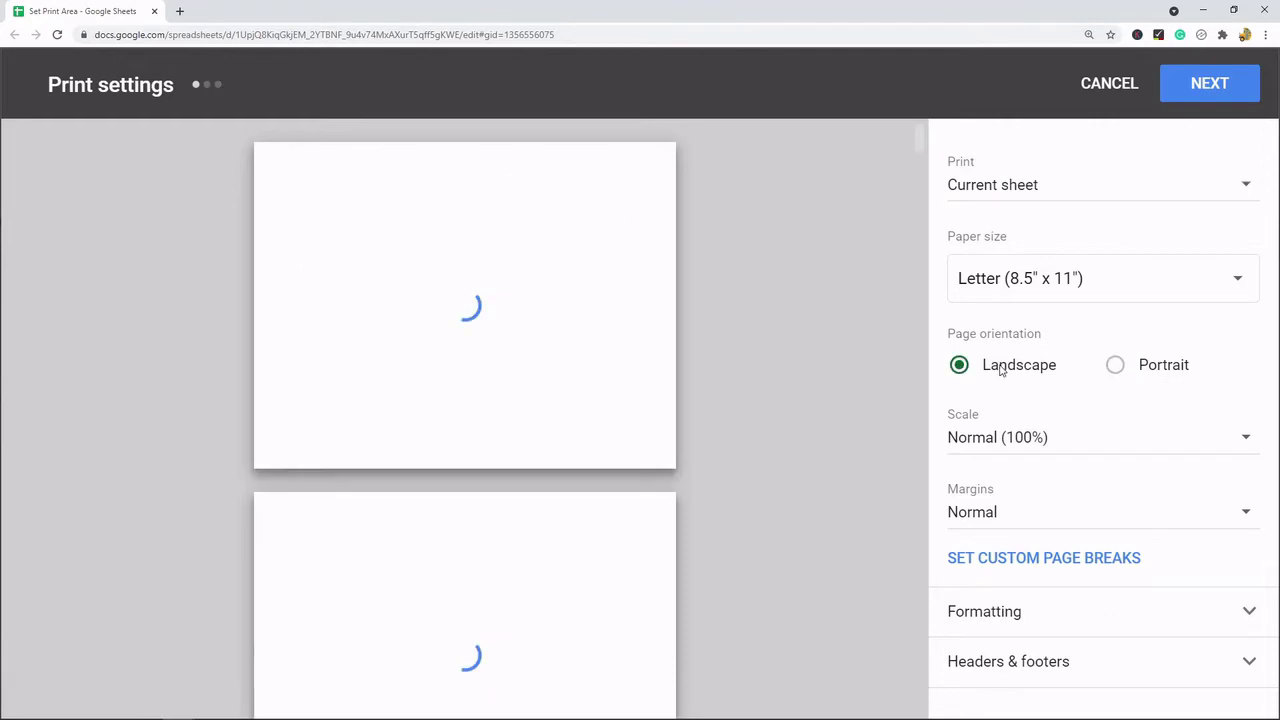
{"action": "left_click", "coordinate": [1165, 366]}
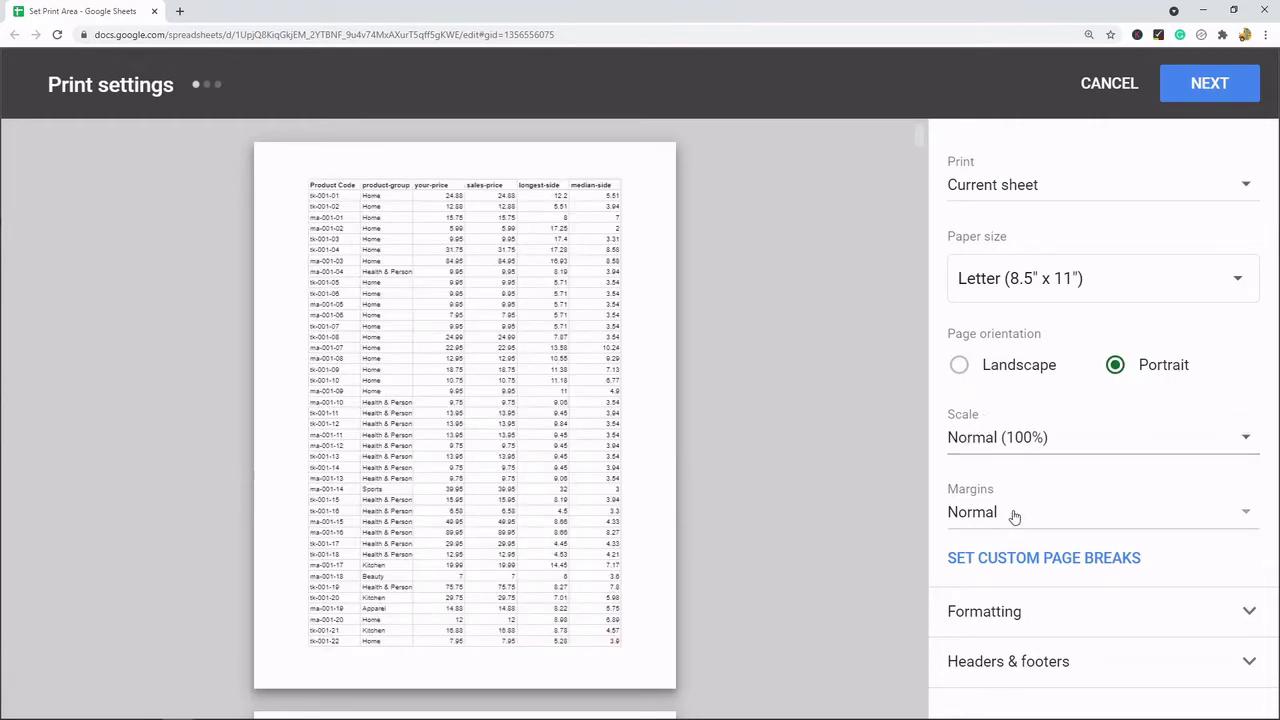
{"action": "left_click", "coordinate": [1063, 440]}
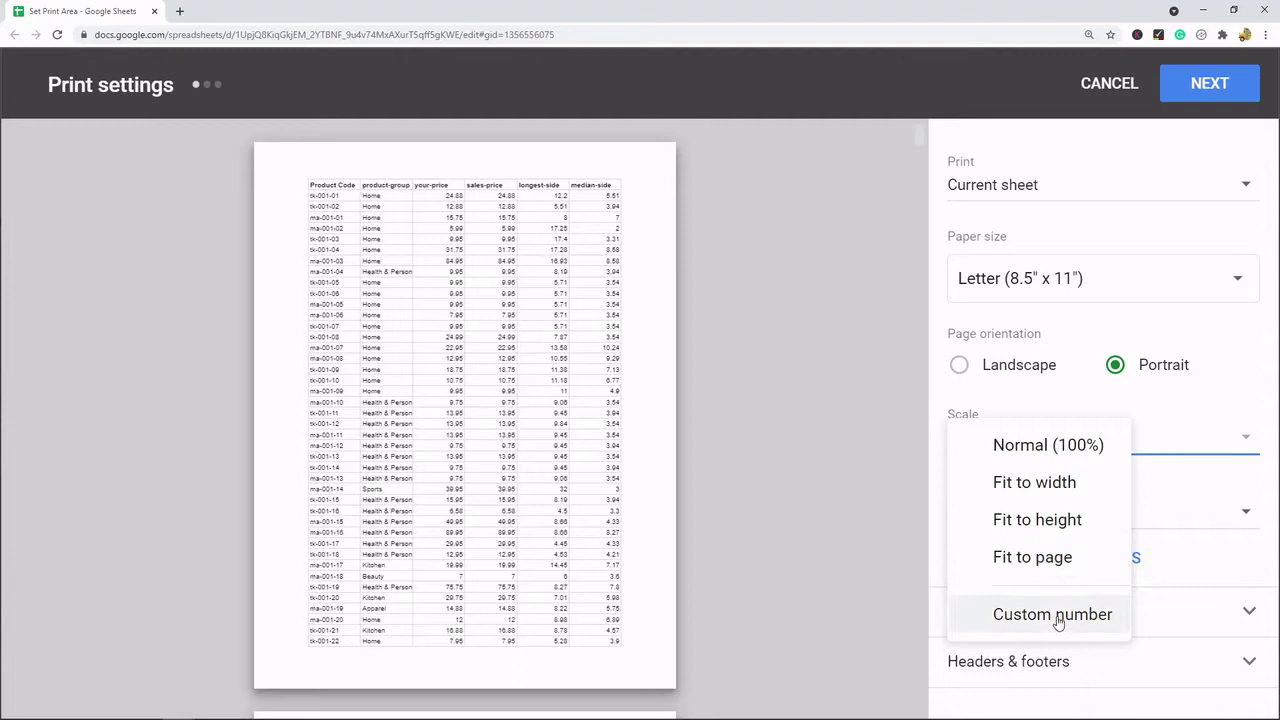
{"action": "left_click", "coordinate": [1180, 481]}
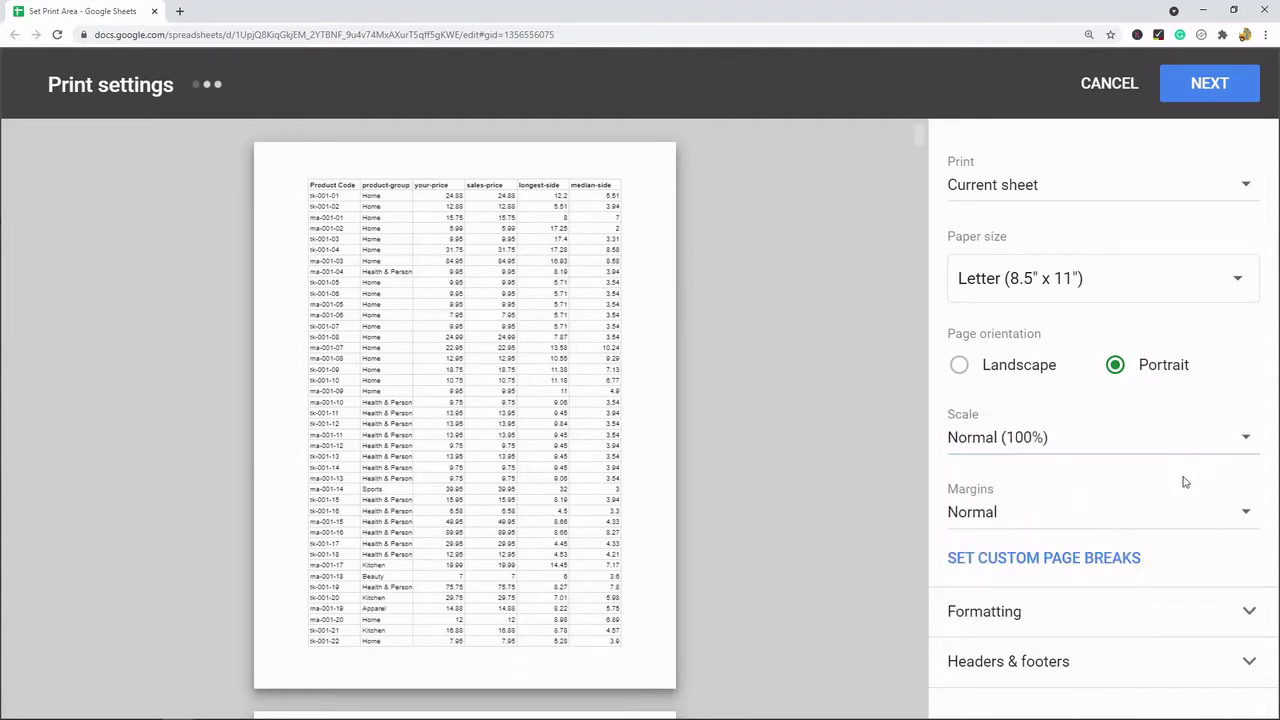
{"action": "left_click", "coordinate": [1102, 515]}
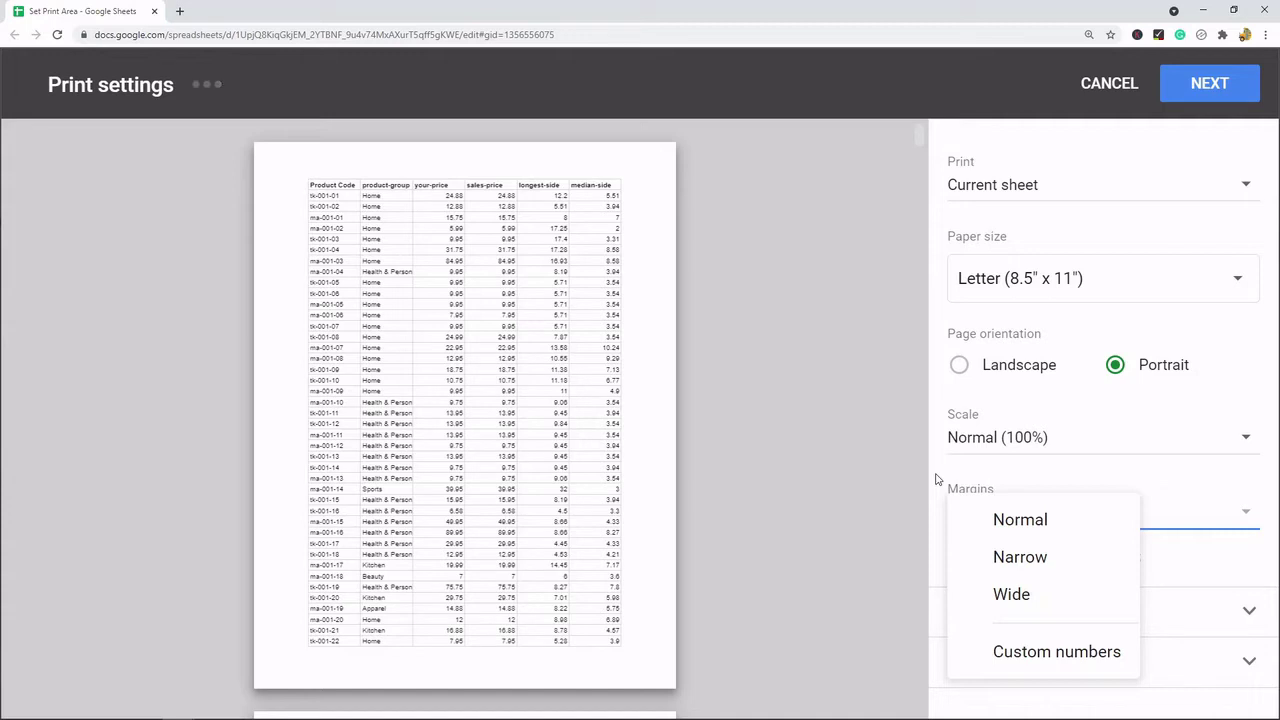
Leave print settings and select the larger range A1:F85.
{"action": "left_click", "coordinate": [1103, 93]}
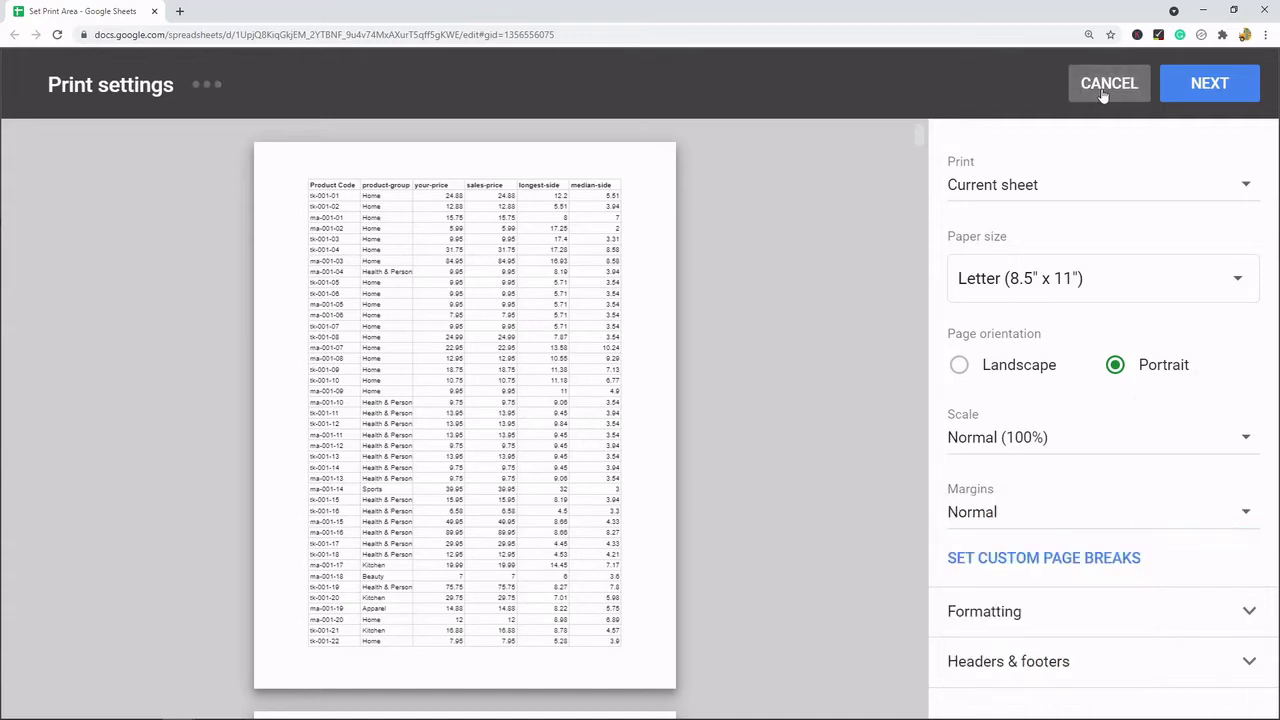
{"action": "left_click", "coordinate": [1103, 93]}
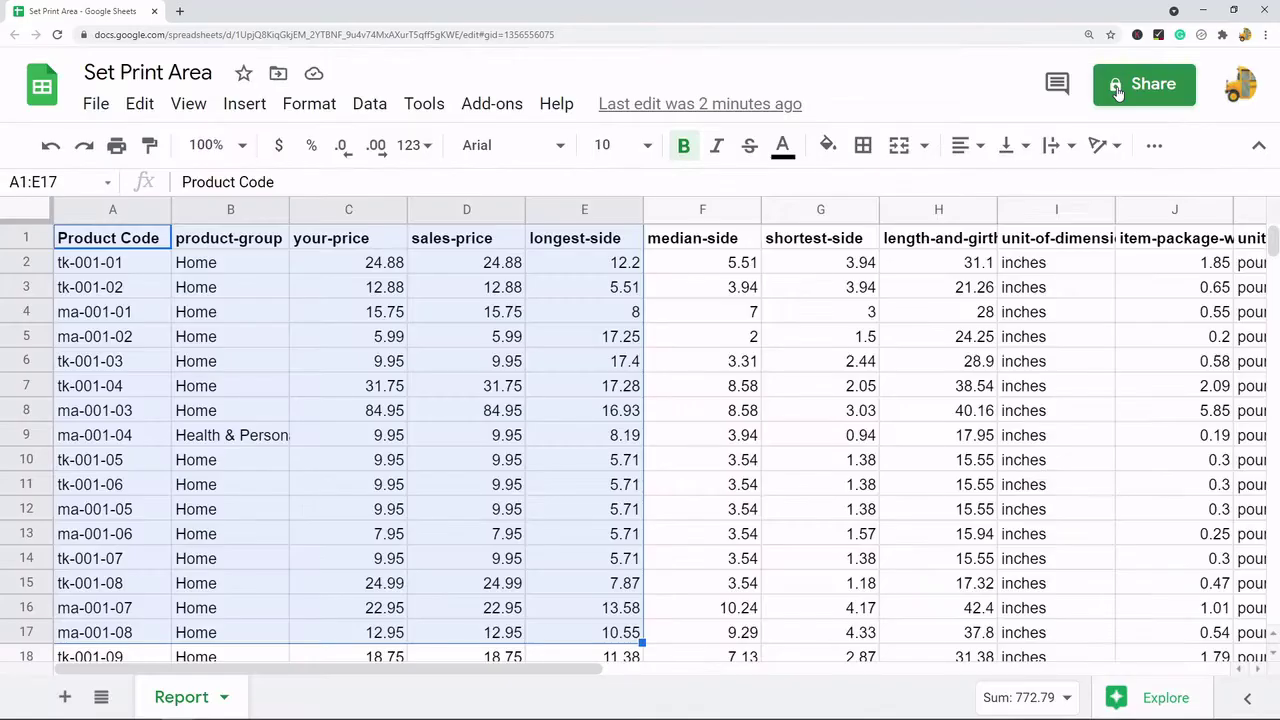
{"action": "left_click", "coordinate": [292, 338]}
{"action": "left_click", "coordinate": [167, 246]}
{"action": "mouse_move", "coordinate": [170, 249]}
{"action": "left_mouse_down"}
{"action": "mouse_move", "coordinate": [624, 700]}
{"action": "mouse_move", "coordinate": [679, 713]}
{"action": "left_mouse_up"}
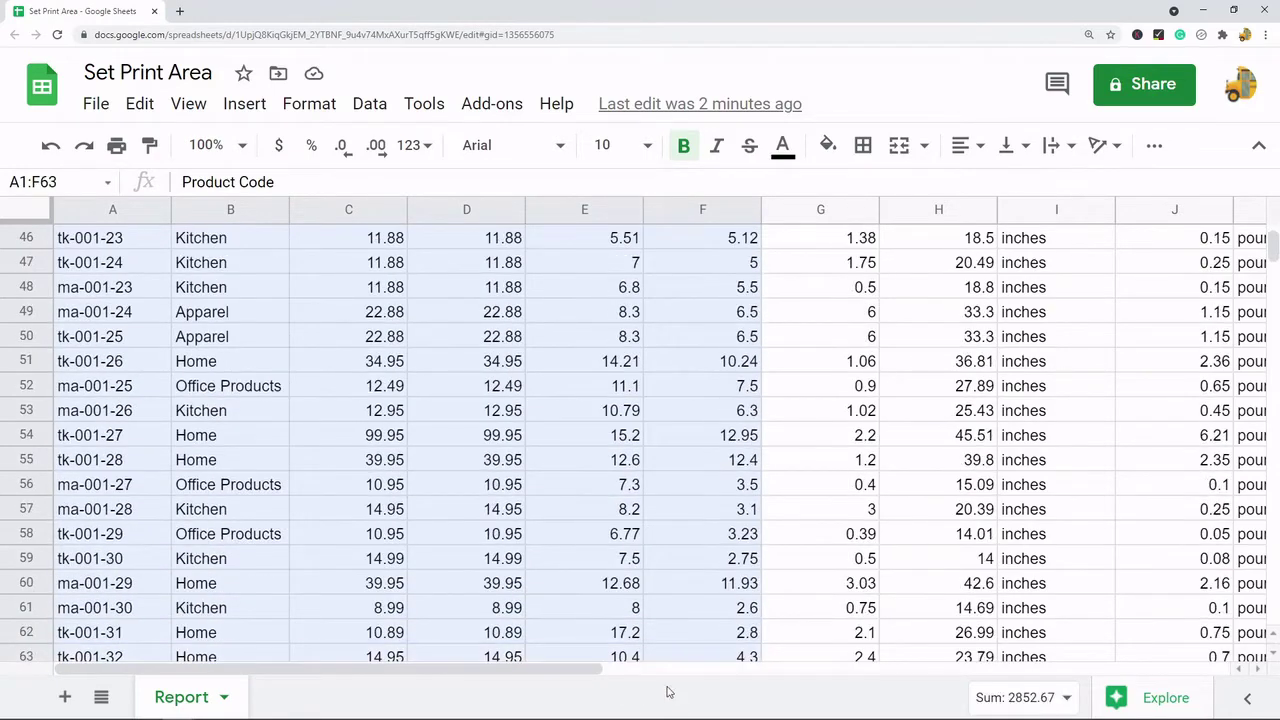
{"action": "left_click_drag", "start_coordinate": [679, 713], "coordinate": [683, 680]}
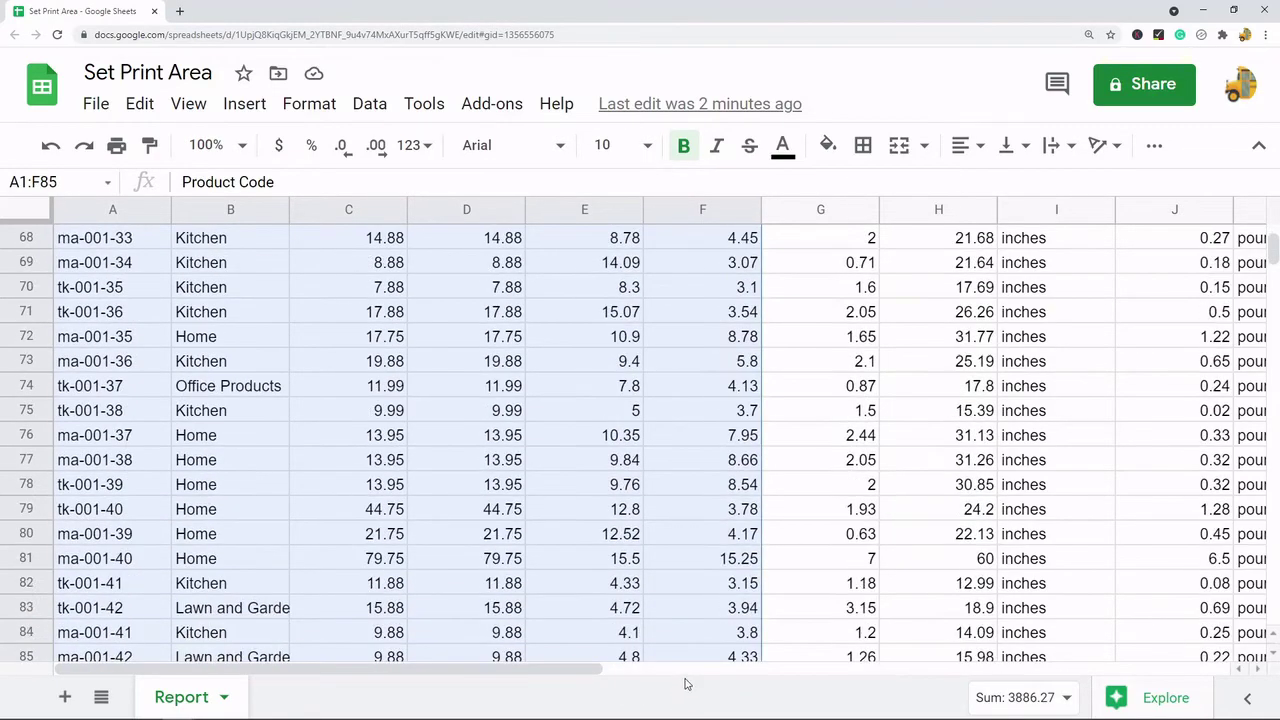
Preview Selected cells (A1:F85) as two pages, with page 2 missing the header row.
{"action": "left_click", "coordinate": [116, 145]}
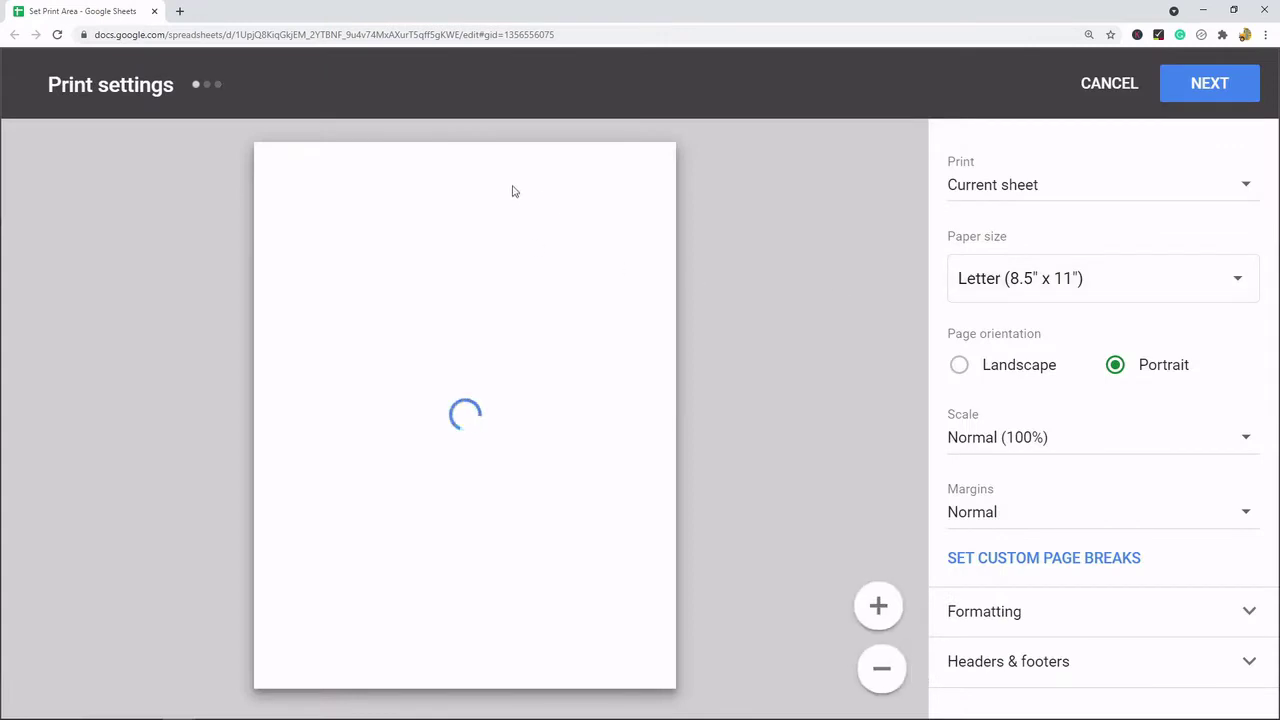
{"action": "left_click", "coordinate": [1047, 192]}
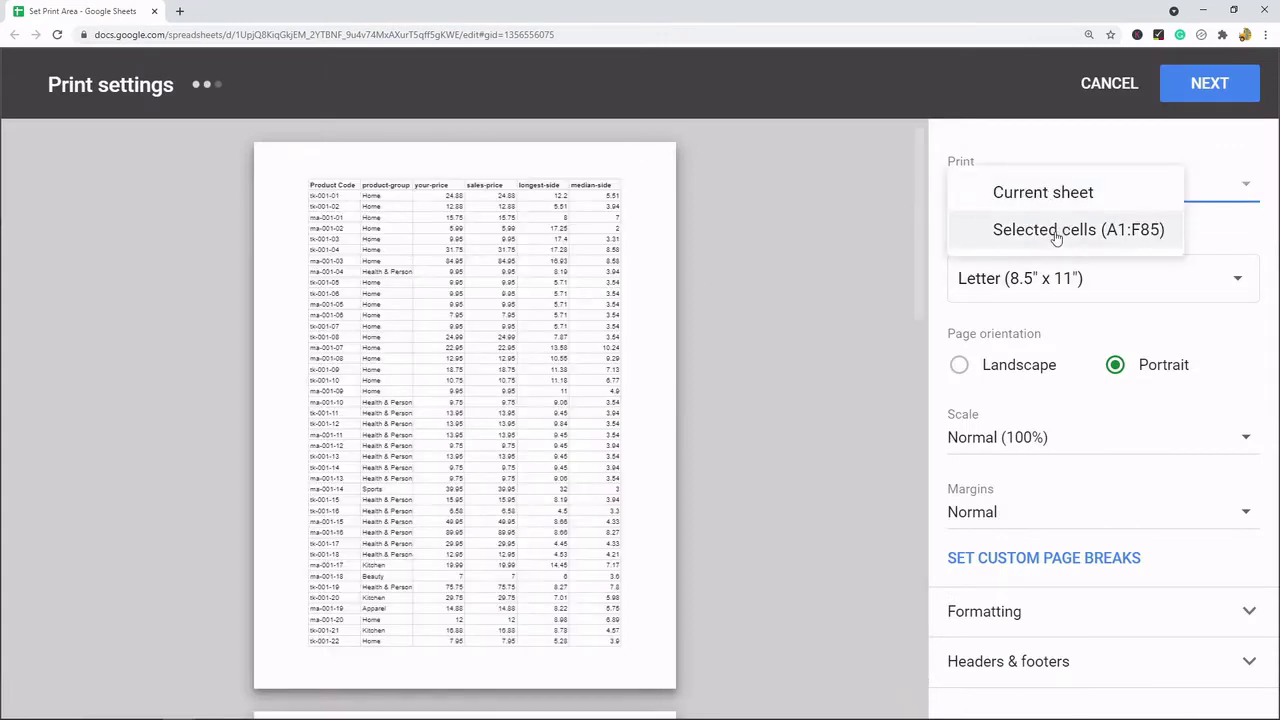
{"action": "left_click", "coordinate": [1030, 229]}
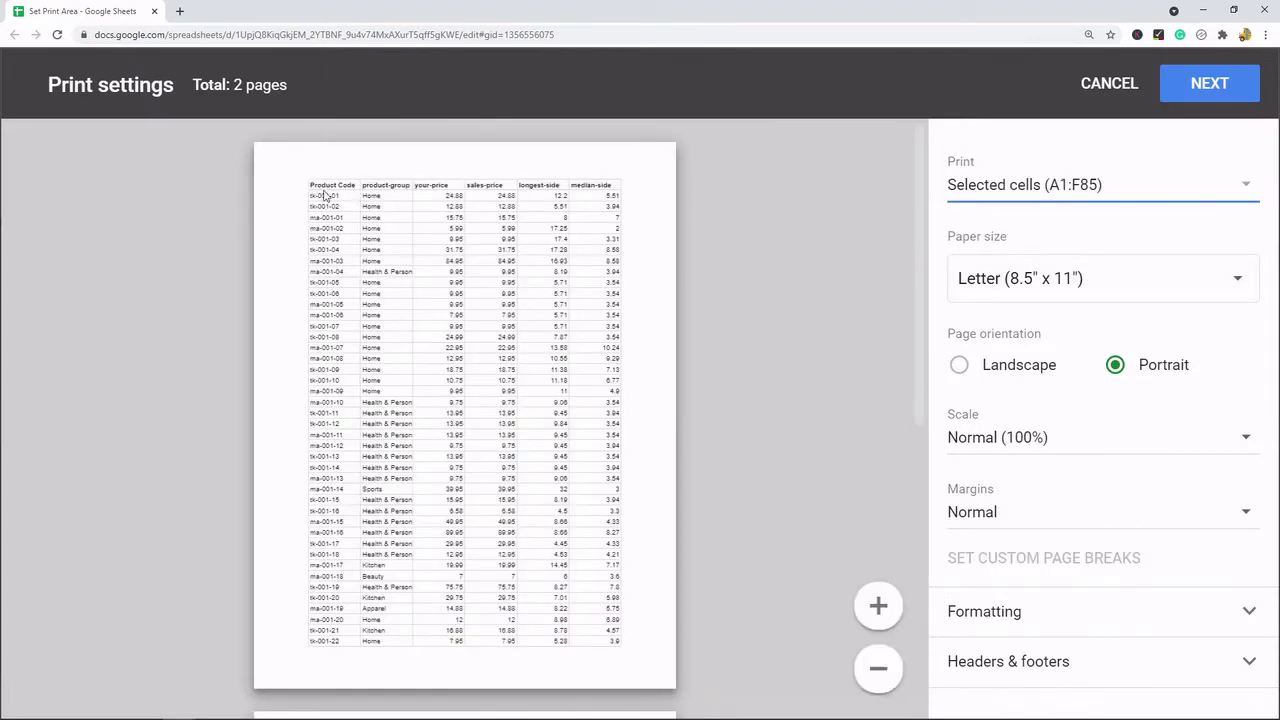
{"action": "scroll", "coordinate": [527, 305], "scroll_direction": "down", "scroll_amount": 3}
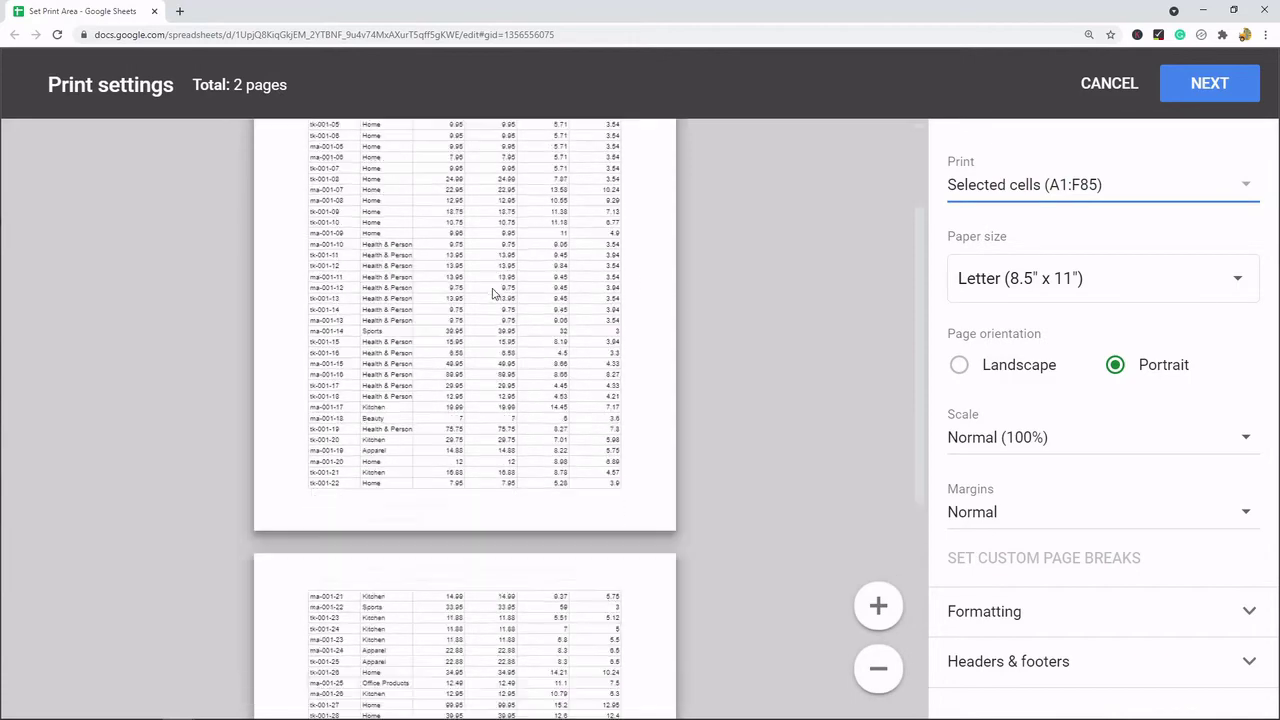
{"action": "scroll", "coordinate": [440, 395], "scroll_direction": "down", "scroll_amount": 2}
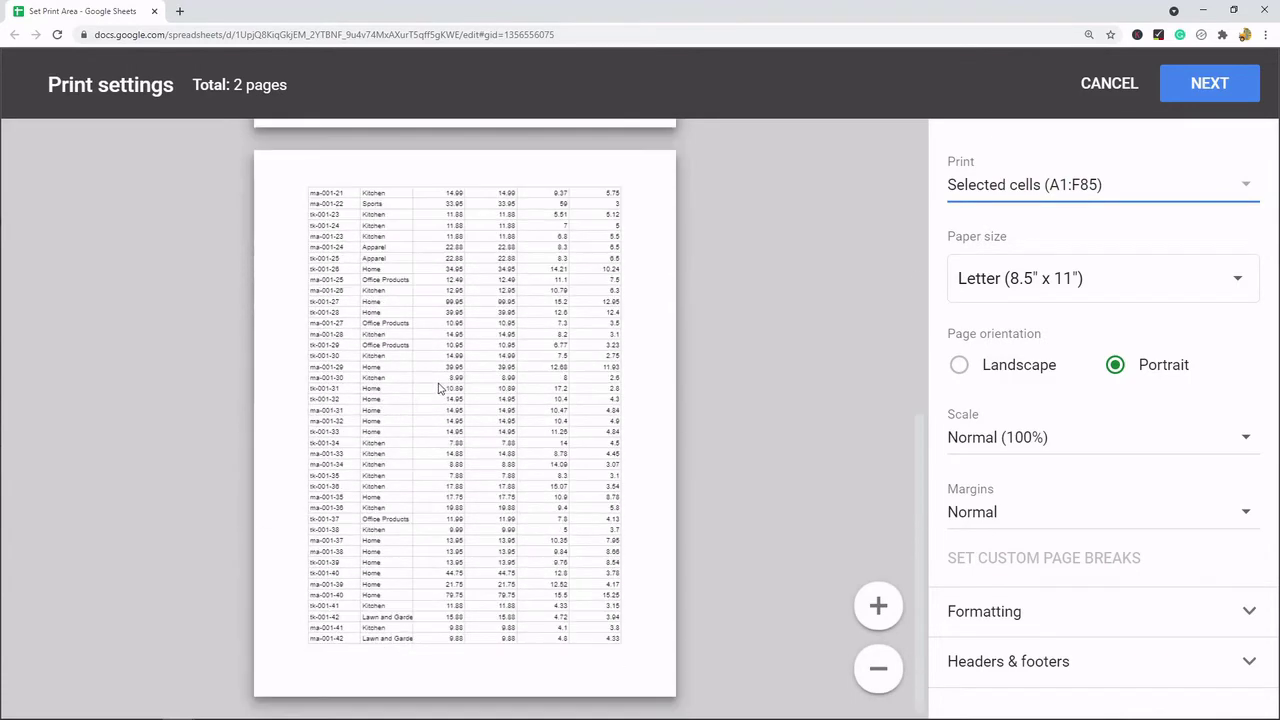
{"action": "scroll", "coordinate": [402, 510], "scroll_direction": "up", "scroll_amount": 5}
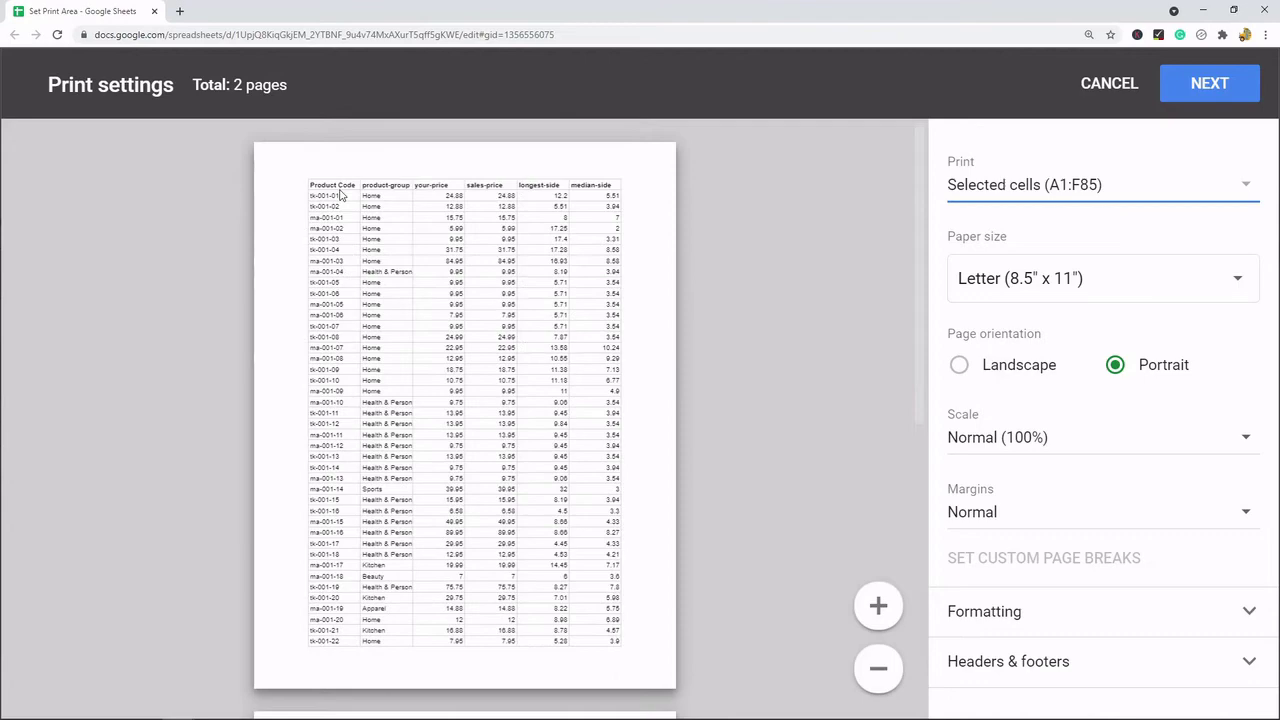
{"action": "scroll", "coordinate": [341, 195], "scroll_direction": "down", "scroll_amount": 3}
{"action": "scroll", "coordinate": [460, 443], "scroll_direction": "down", "scroll_amount": 2}
{"action": "scroll", "coordinate": [458, 277], "scroll_direction": "up", "scroll_amount": 5}
Close print settings without printing and return to the top of the sheet.
{"action": "left_click", "coordinate": [1112, 86]}
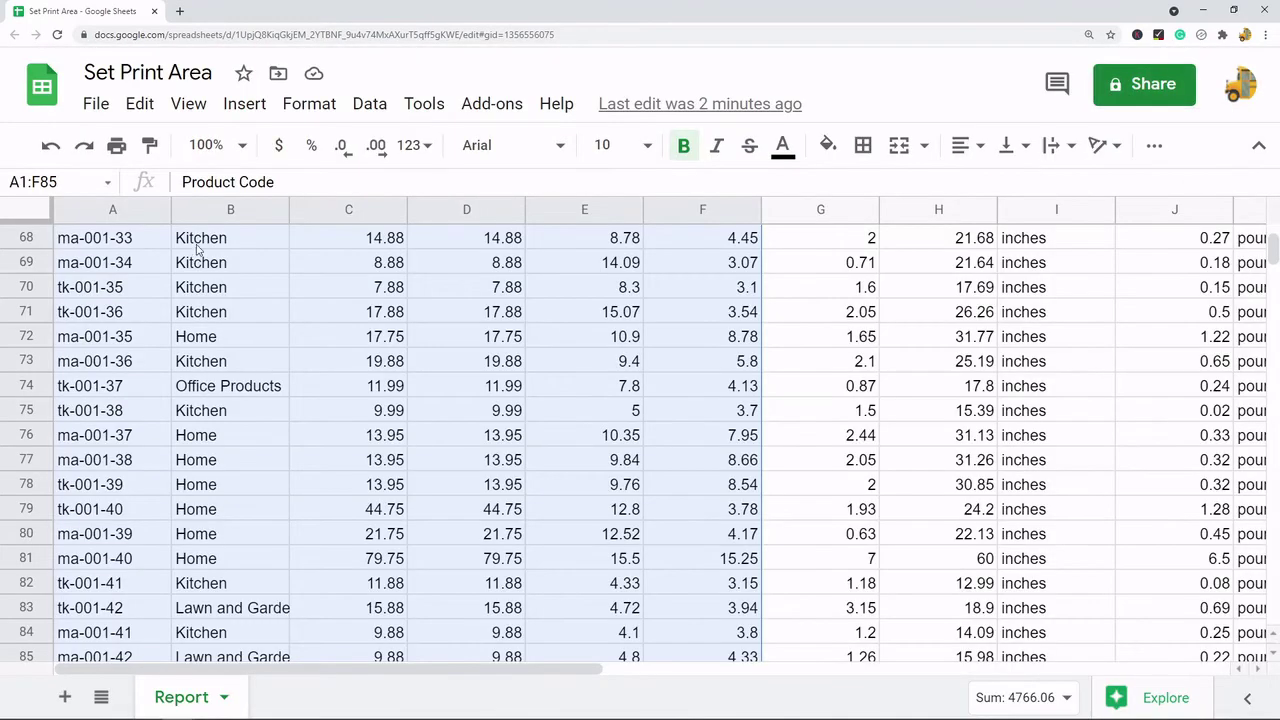
{"action": "scroll", "coordinate": [300, 337], "scroll_direction": "up", "scroll_amount": 5}
{"action": "scroll", "coordinate": [337, 290], "scroll_direction": "up", "scroll_amount": 10}
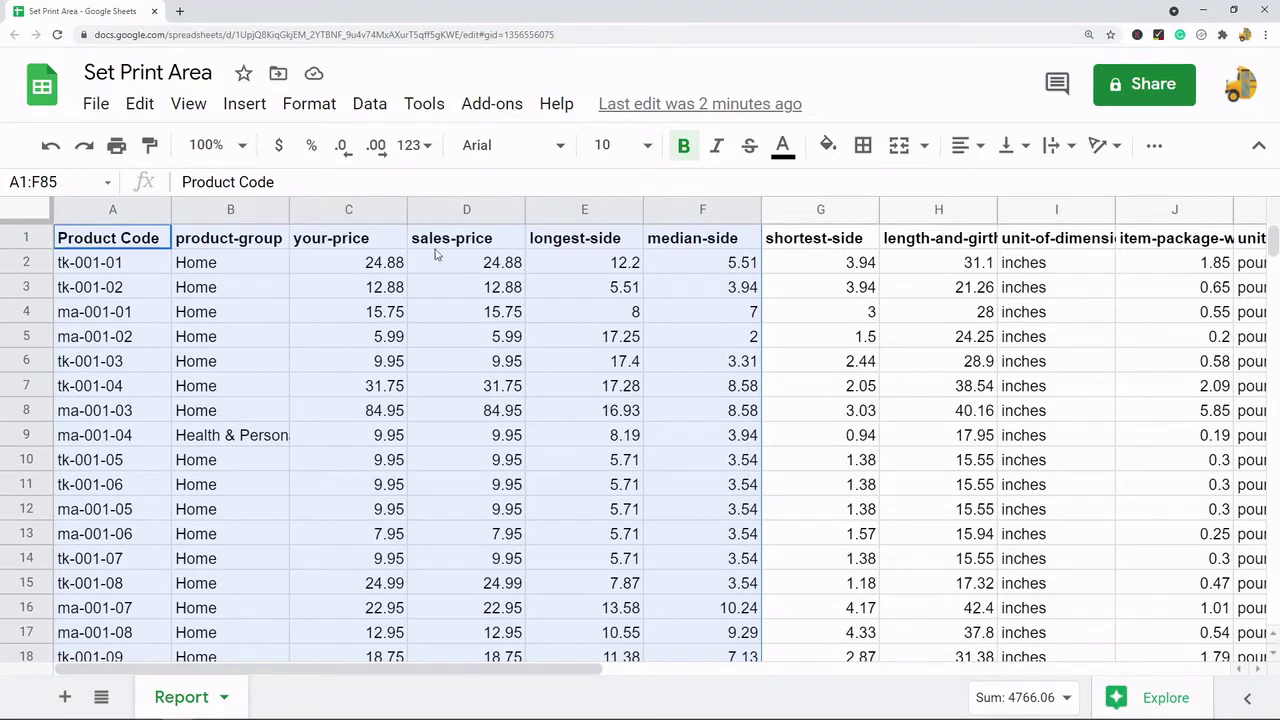
Freeze 1 row via View > Freeze and scroll to confirm the header stays fixed.
{"action": "left_click", "coordinate": [187, 106]}
{"action": "mouse_move", "coordinate": [232, 146]}
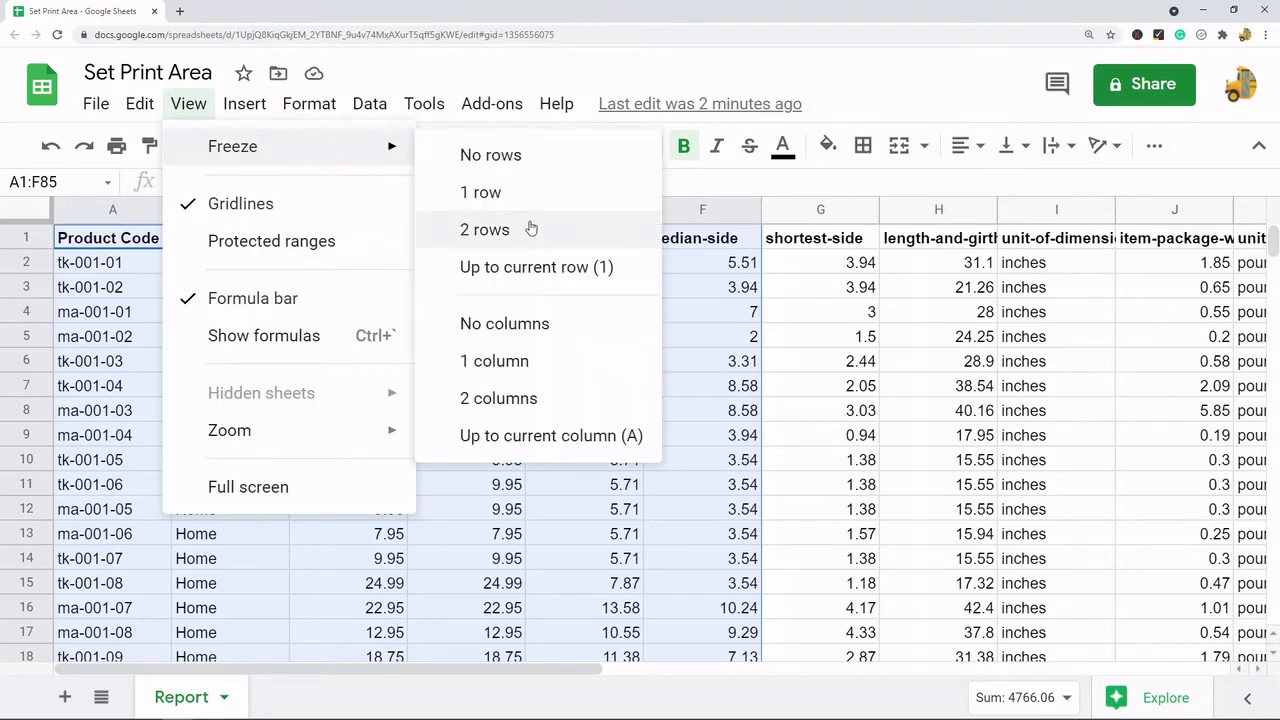
{"action": "left_click", "coordinate": [511, 207]}
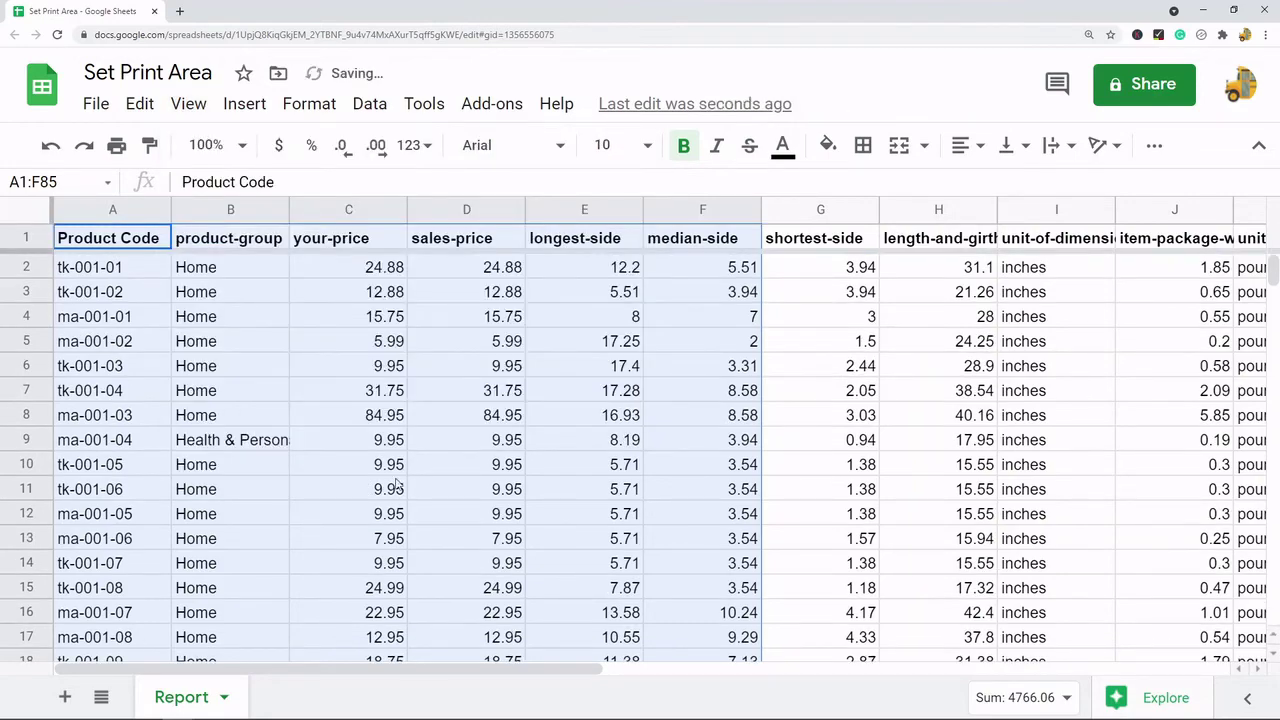
{"action": "scroll", "coordinate": [396, 485], "scroll_direction": "down", "scroll_amount": 5}
{"action": "scroll", "coordinate": [392, 457], "scroll_direction": "down", "scroll_amount": 5}
{"action": "scroll", "coordinate": [395, 457], "scroll_direction": "down", "scroll_amount": 5}
{"action": "scroll", "coordinate": [398, 456], "scroll_direction": "down", "scroll_amount": 5}
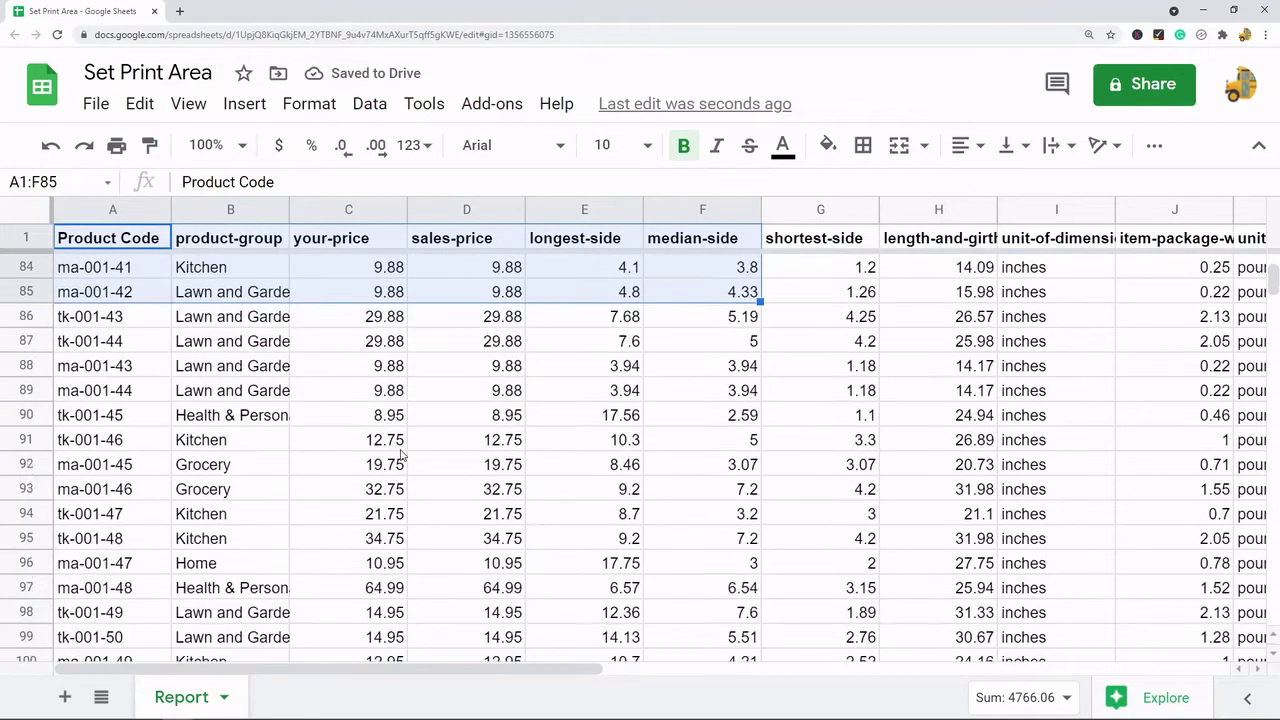
{"action": "scroll", "coordinate": [400, 457], "scroll_direction": "up", "scroll_amount": 5}
{"action": "scroll", "coordinate": [405, 470], "scroll_direction": "up", "scroll_amount": 10}
{"action": "scroll", "coordinate": [423, 503], "scroll_direction": "up", "scroll_amount": 4}
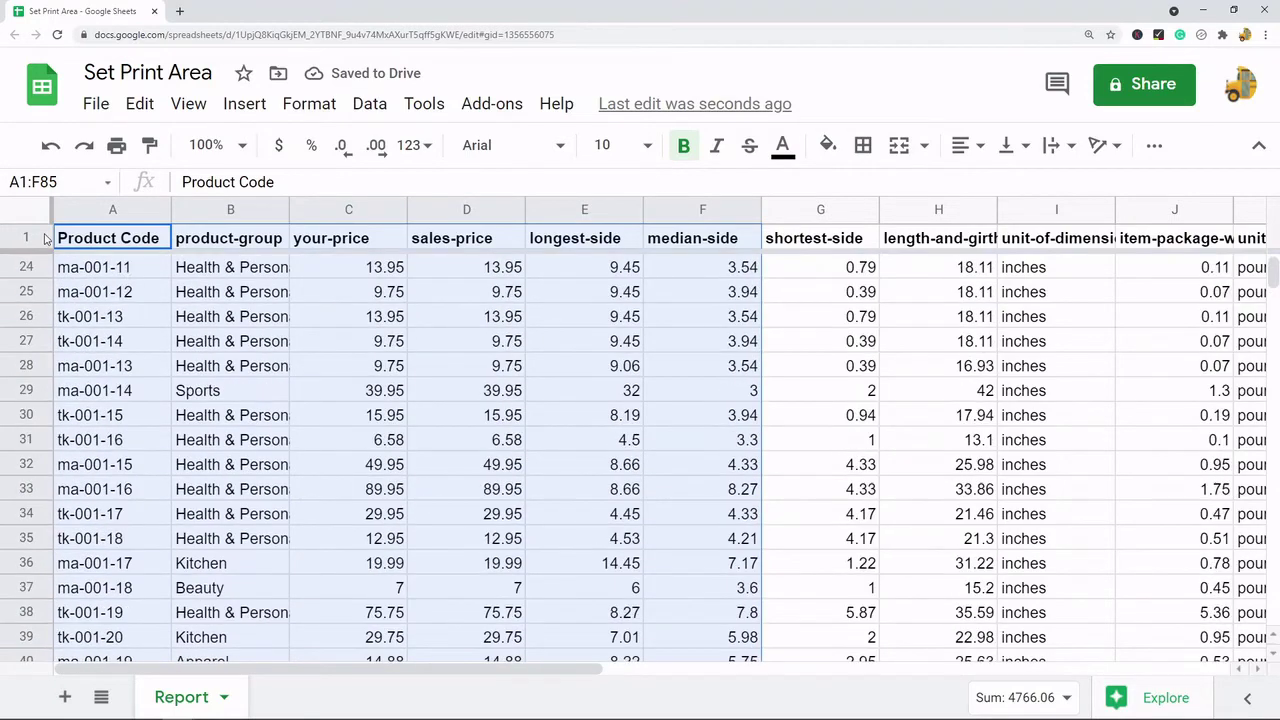
{"action": "scroll", "coordinate": [426, 390], "scroll_direction": "up", "scroll_amount": 7}
{"action": "scroll", "coordinate": [426, 400], "scroll_direction": "up", "scroll_amount": 1}
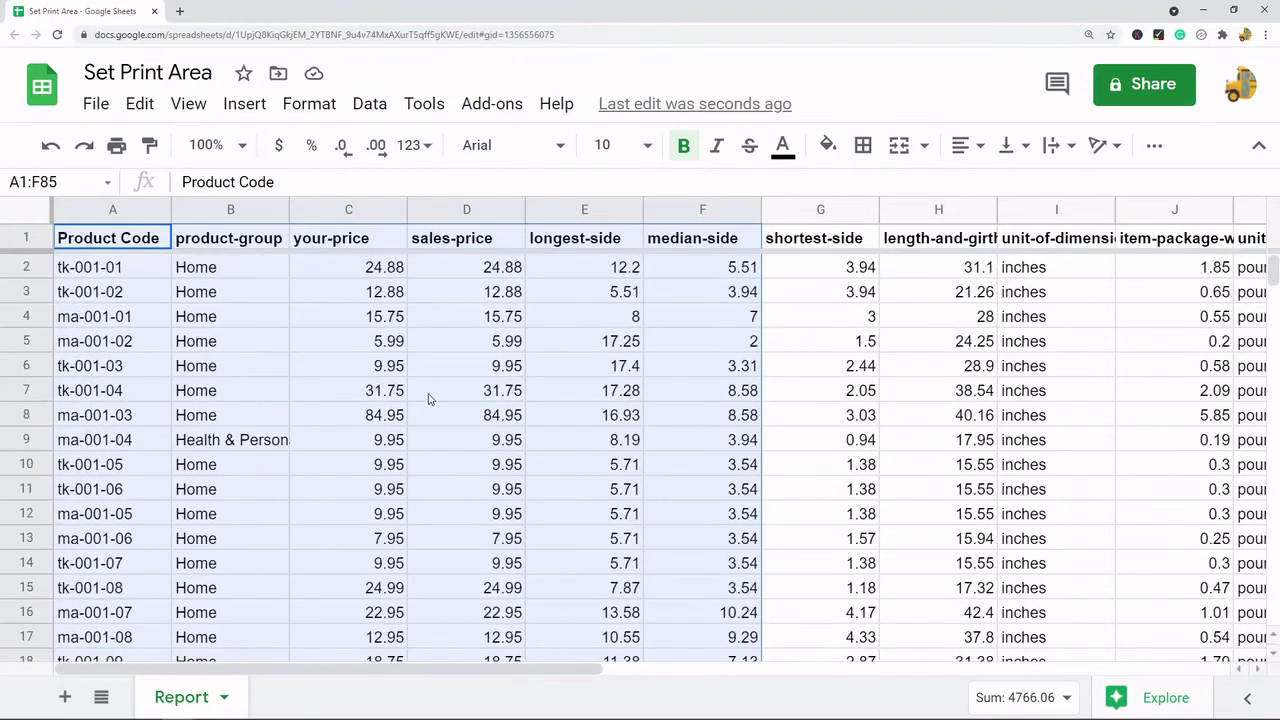
Print Selected cells (A1:F85) and check that page 2 now repeats the header row.
{"action": "left_click", "coordinate": [117, 146]}
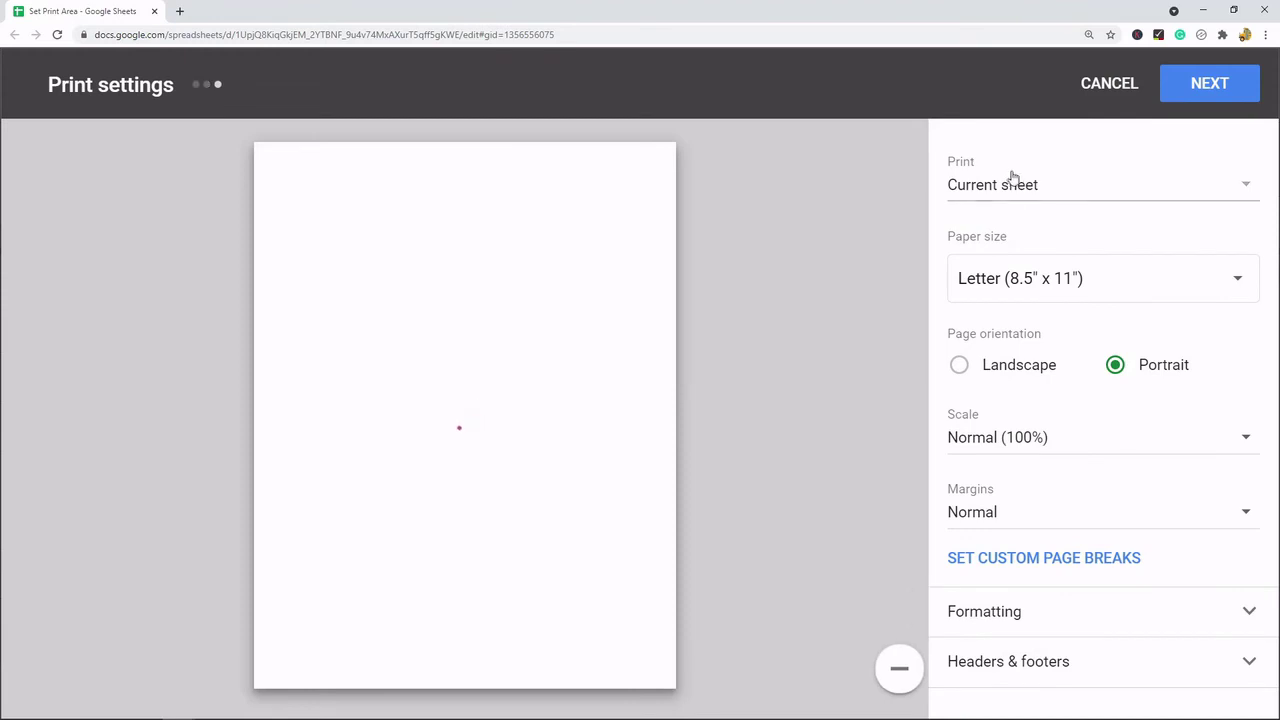
{"action": "left_click", "coordinate": [1024, 185]}
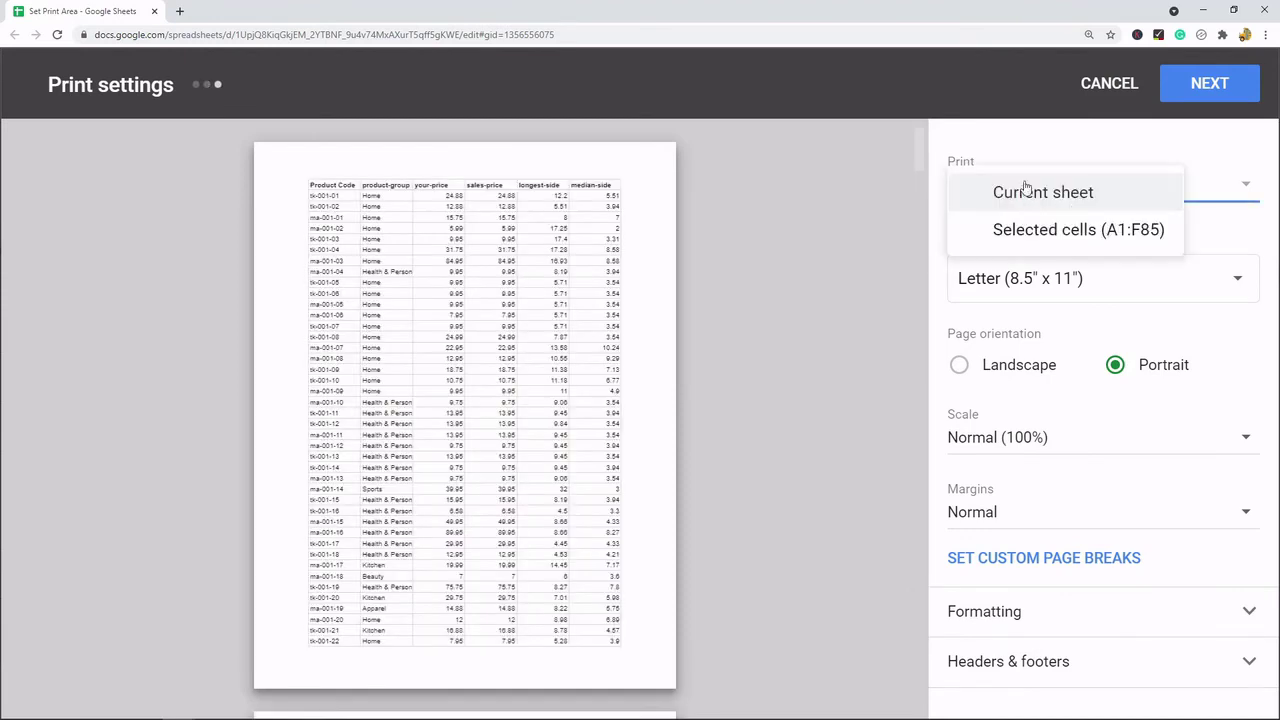
{"action": "left_click", "coordinate": [1040, 229]}
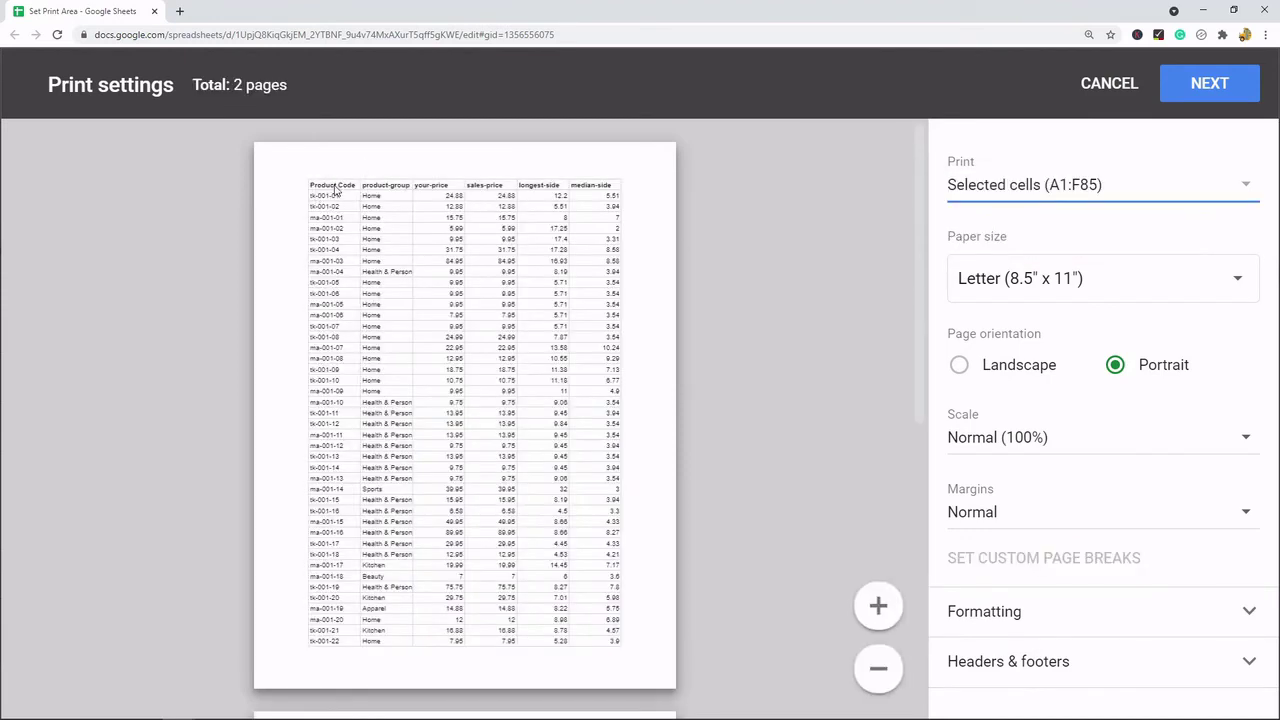
{"action": "scroll", "coordinate": [450, 200], "scroll_direction": "down", "scroll_amount": 5}
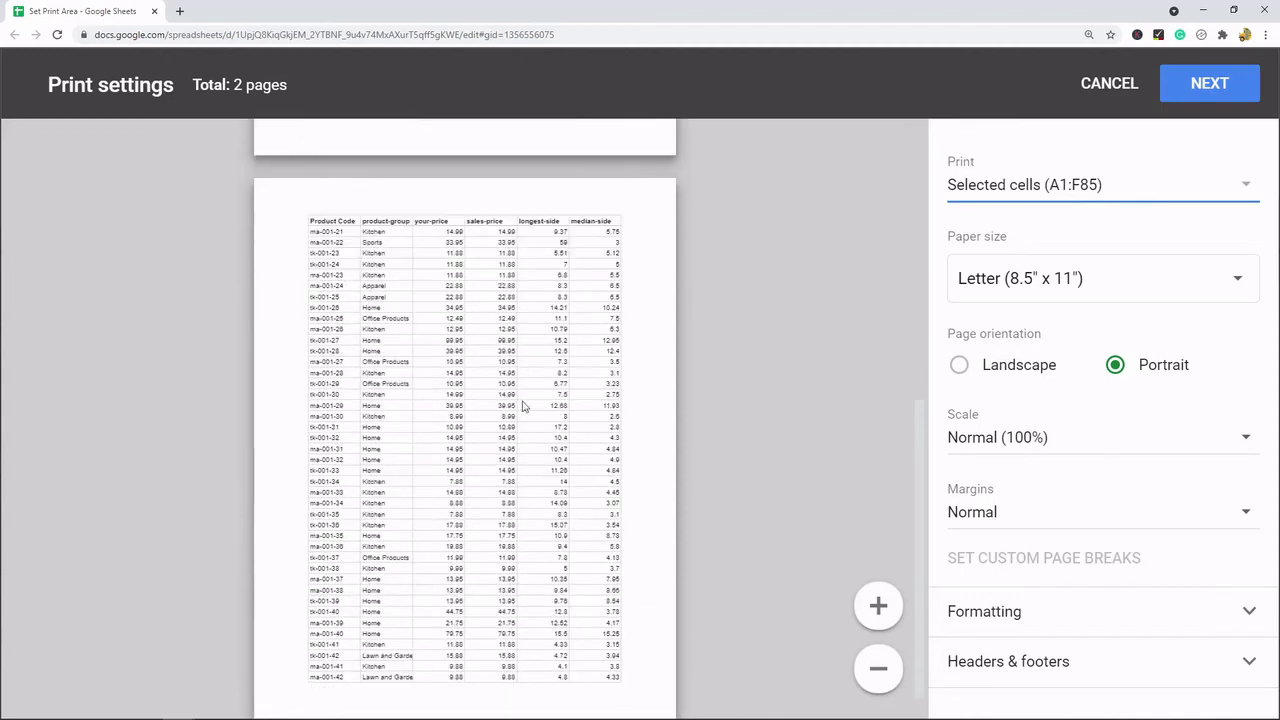